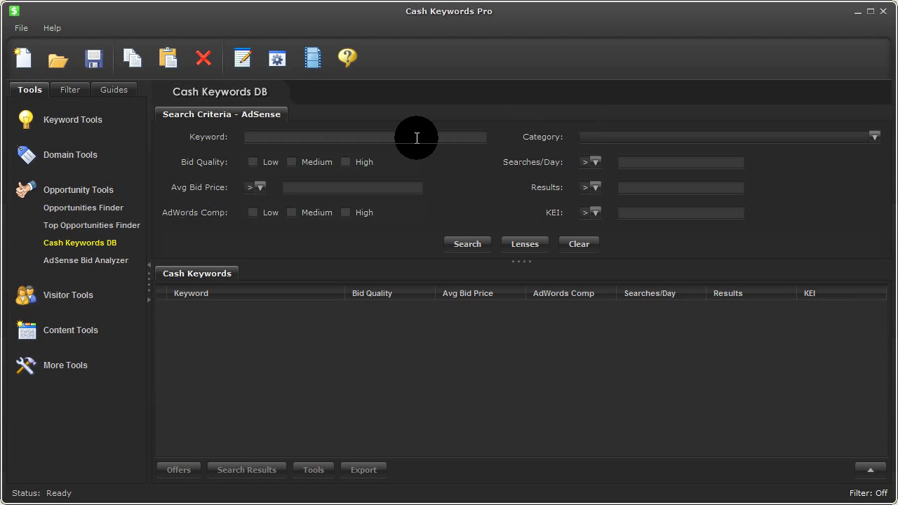
- Search the Cash Keywords DB for keywords with High bid quality
{"action": "left_click", "coordinate": [345, 163]}
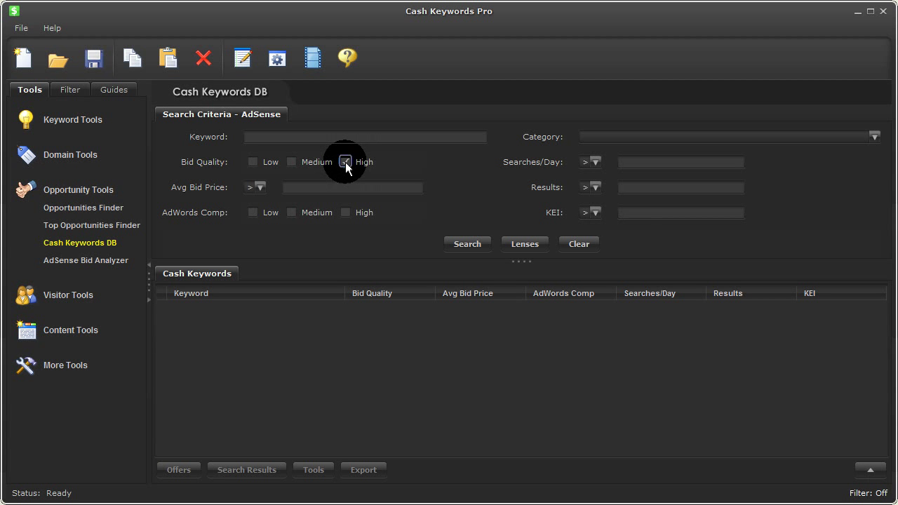
{"action": "left_click", "coordinate": [456, 250]}
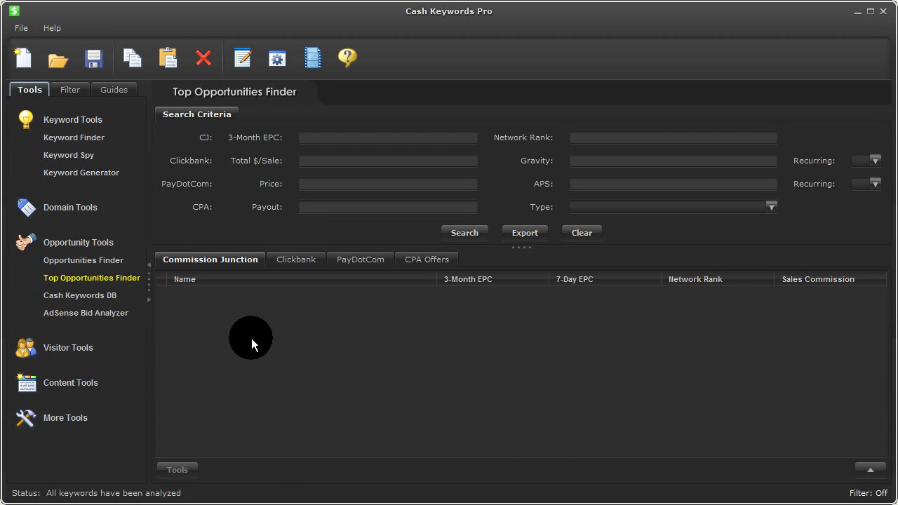
- Look over the keyword bids in the AdSense Bid Analyzer and return to the Cash Keywords DB to browse the High bid quality results
{"action": "left_click", "coordinate": [116, 319]}
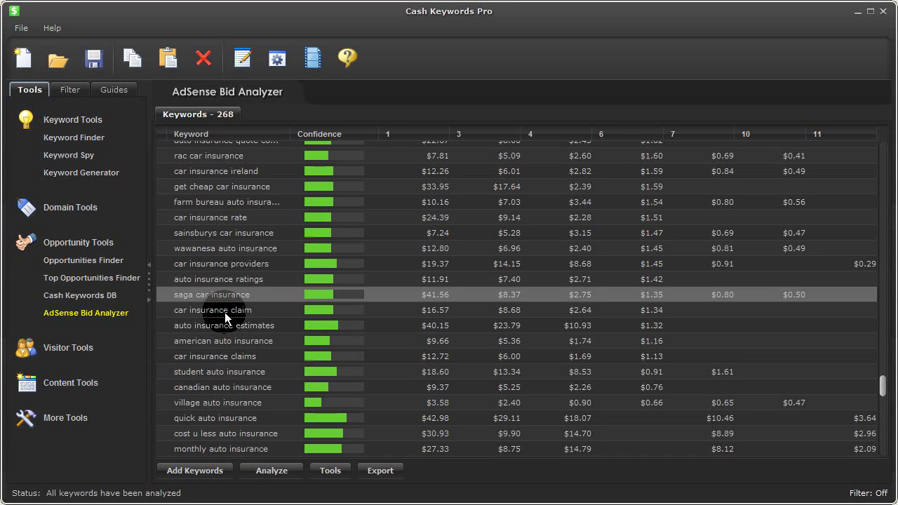
{"action": "left_click", "coordinate": [96, 297]}
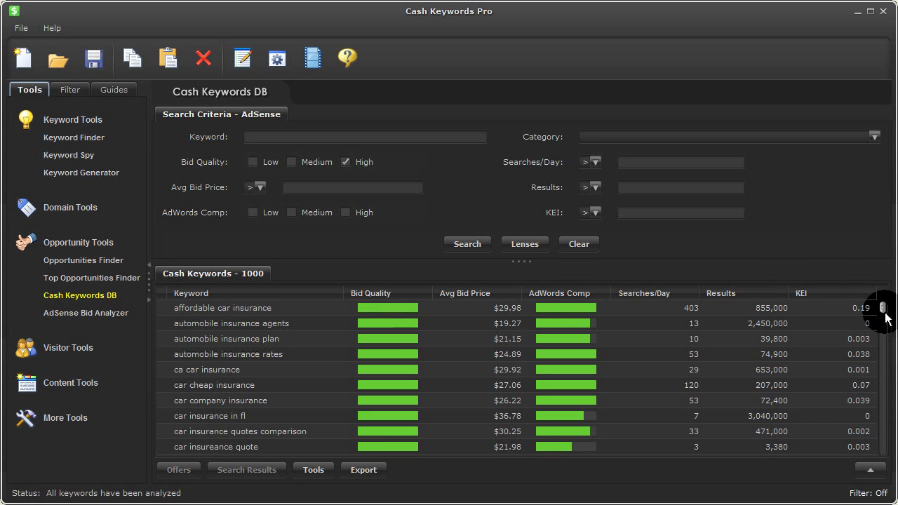
{"action": "scroll", "coordinate": [882, 309], "scroll_direction": "down", "scroll_amount": 5}
{"action": "left_click_drag", "start_coordinate": [882, 321], "coordinate": [882, 365]}
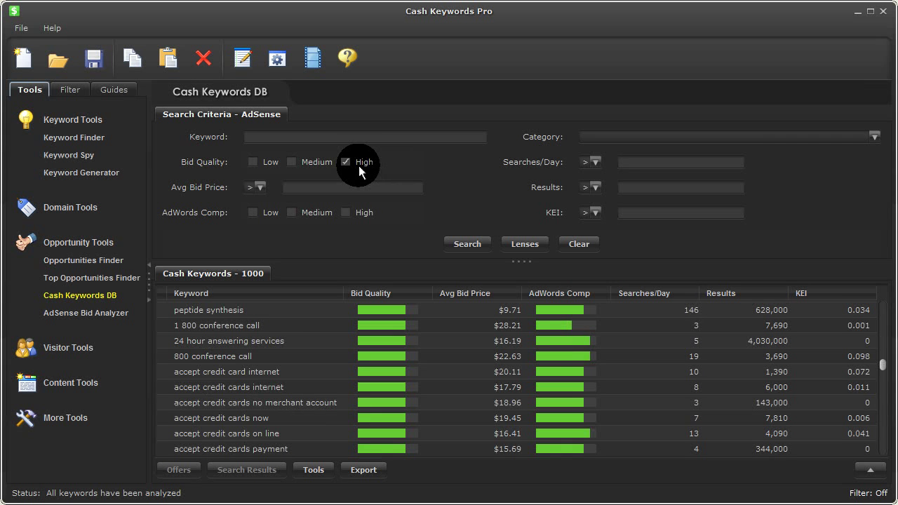
{"action": "left_click_drag", "start_coordinate": [882, 365], "coordinate": [883, 397]}
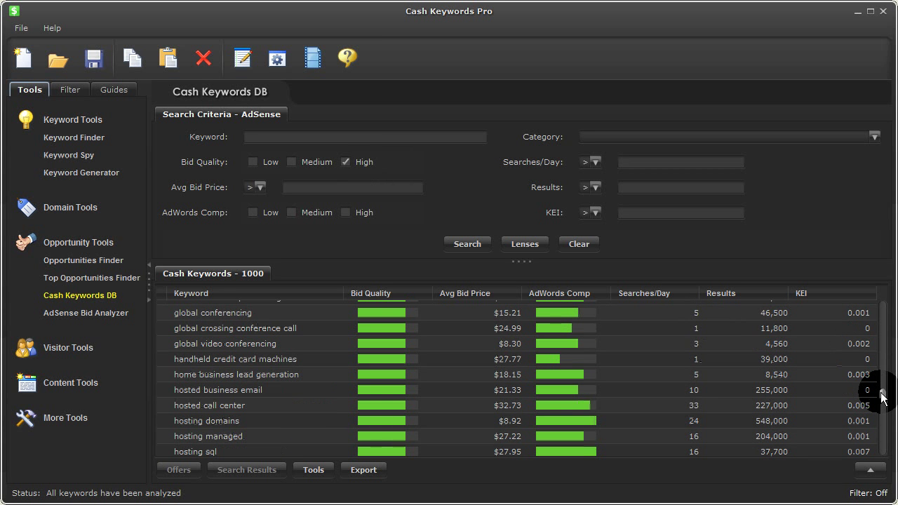
{"action": "scroll", "coordinate": [883, 397], "scroll_direction": "up", "scroll_amount": 2}
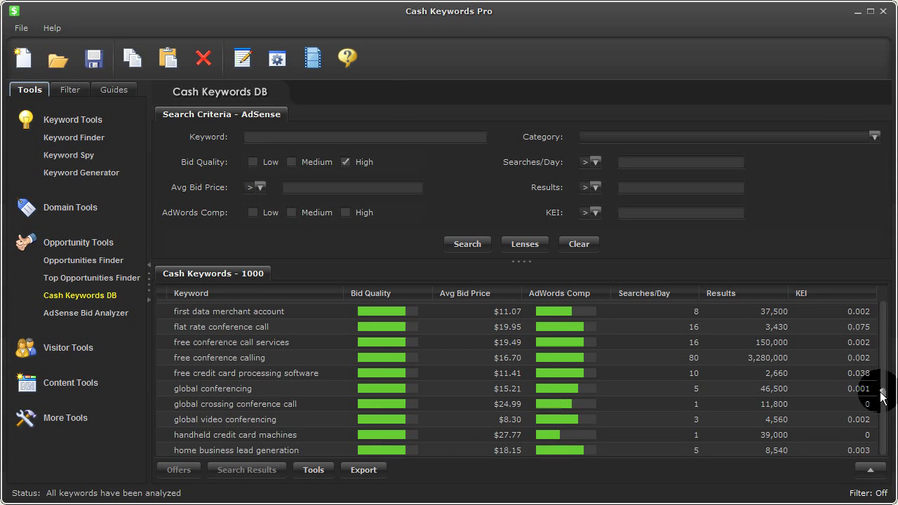
{"action": "left_click_drag", "start_coordinate": [880, 393], "coordinate": [880, 291]}
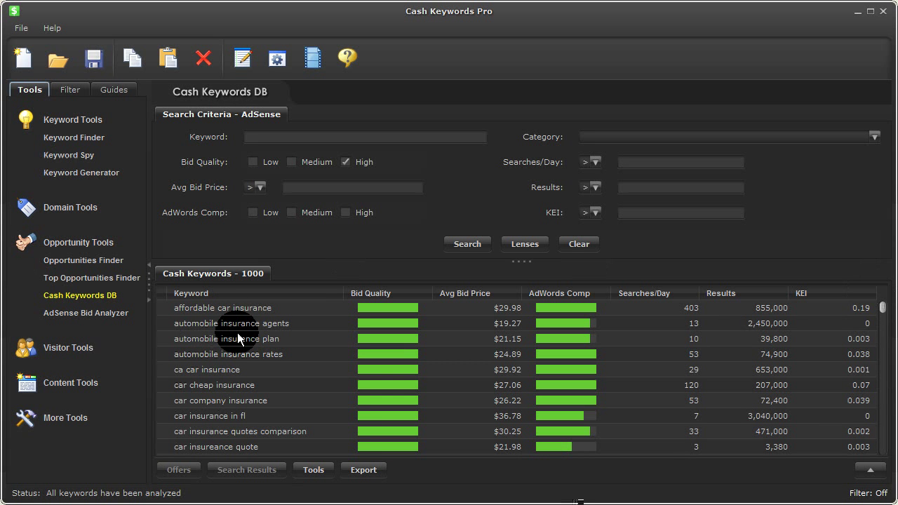
{"action": "left_click_drag", "start_coordinate": [232, 328], "coordinate": [223, 407]}
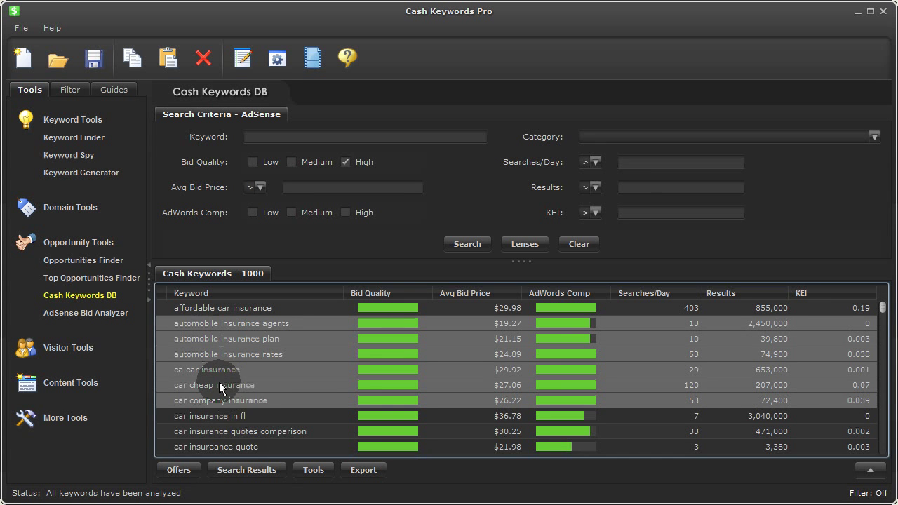
{"action": "right_click", "coordinate": [221, 385]}
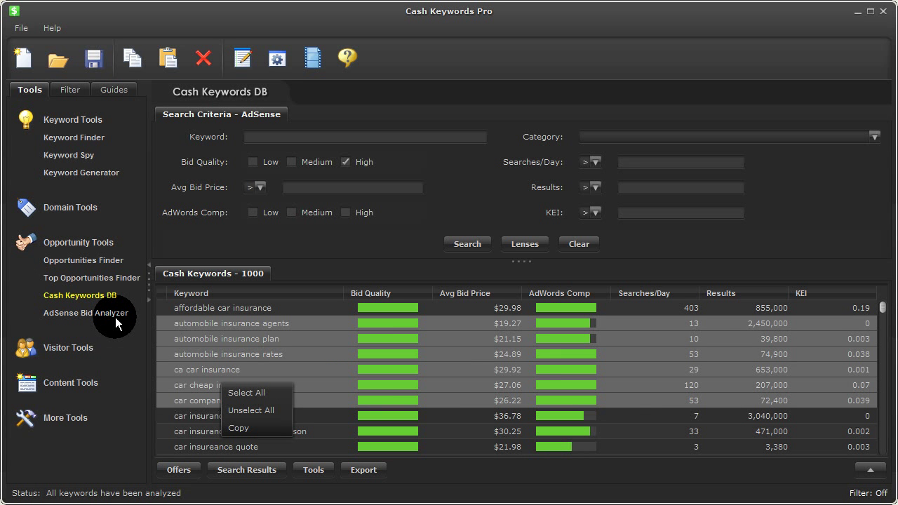
{"action": "left_click", "coordinate": [301, 264]}
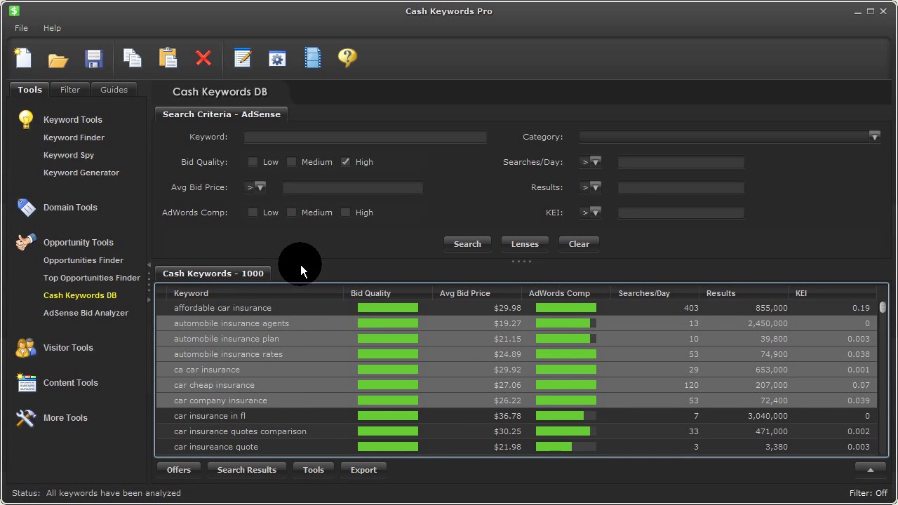
{"action": "left_click", "coordinate": [281, 354]}
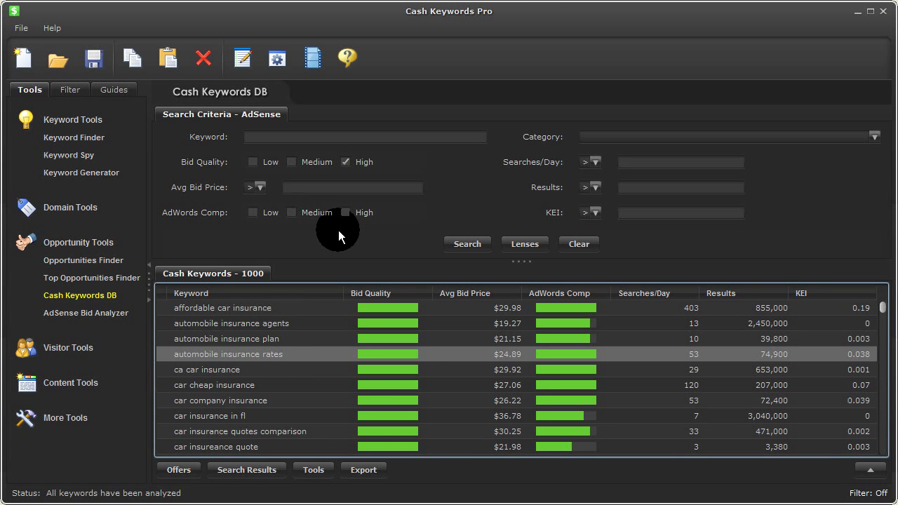
- Add High AdWords competition to the search criteria and rerun the keyword search
{"action": "left_click", "coordinate": [353, 212]}
{"action": "left_click", "coordinate": [460, 244]}
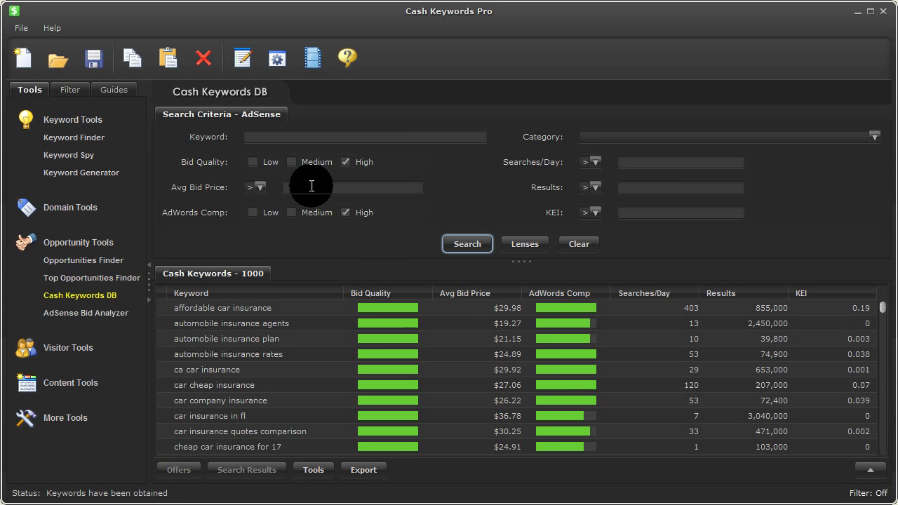
- Search for keywords containing "mortgage" with the High bid quality and High AdWords competition criteria
{"action": "left_click", "coordinate": [311, 186]}
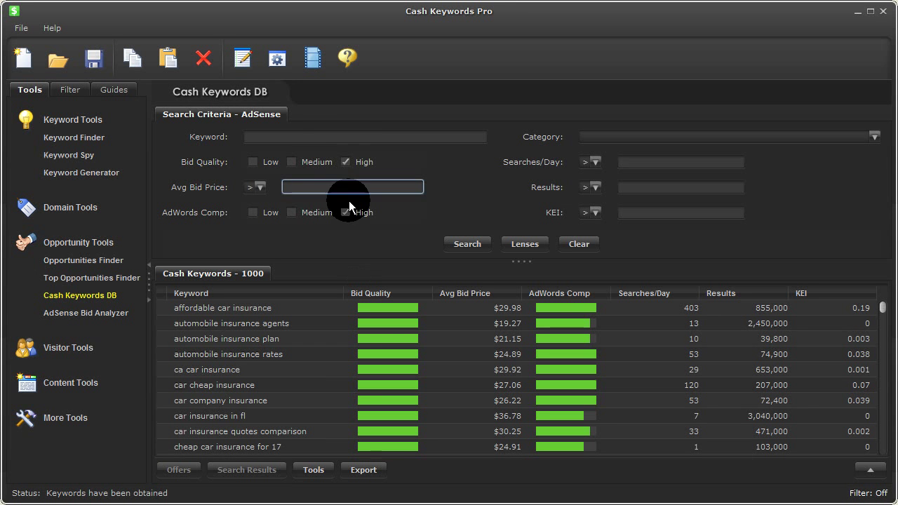
{"action": "left_click", "coordinate": [320, 136]}
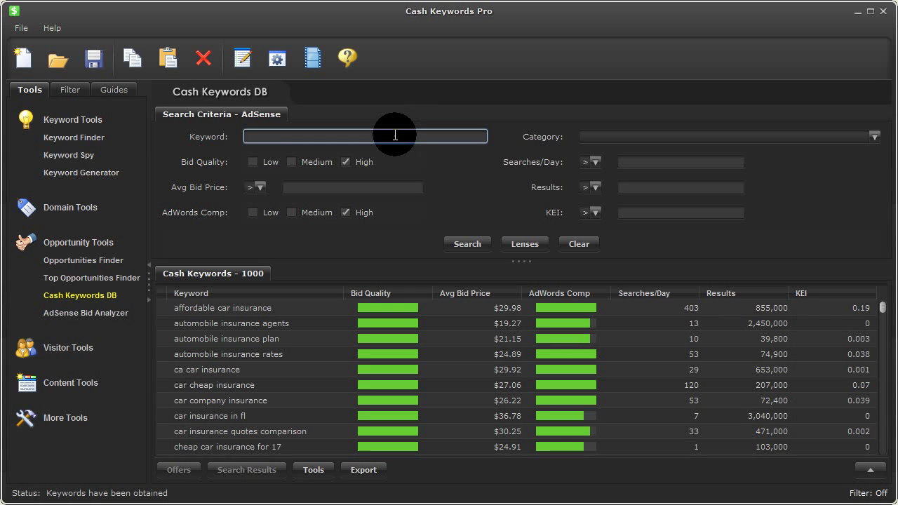
{"action": "type", "text": "mortgage"}
{"action": "left_click", "coordinate": [456, 247]}
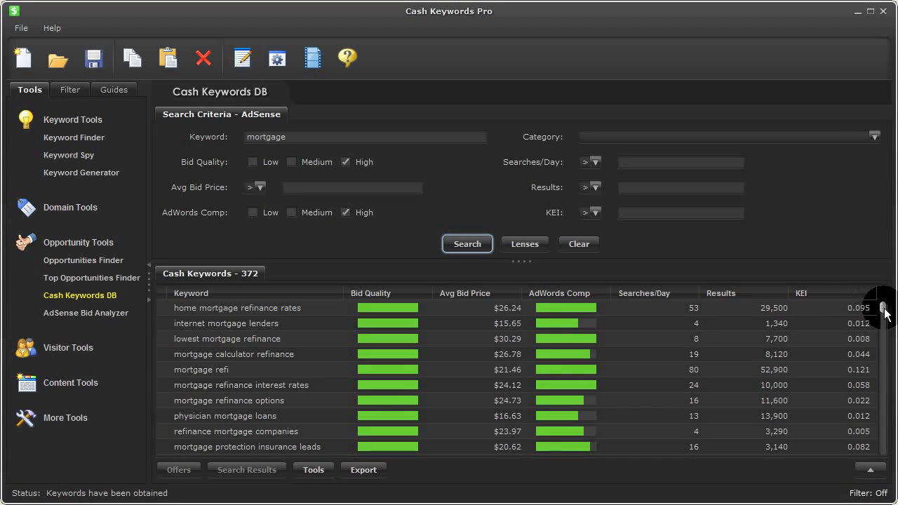
{"action": "mouse_move", "coordinate": [883, 313]}
{"action": "left_mouse_down"}
{"action": "mouse_move", "coordinate": [886, 326]}
{"action": "mouse_move", "coordinate": [884, 301]}
{"action": "left_mouse_up"}
- Clear the keyword criterion and search the category Financial Services:Credit Reporting & Repair instead
{"action": "triple_click", "coordinate": [471, 136]}
{"action": "key", "text": "BackSpace"}
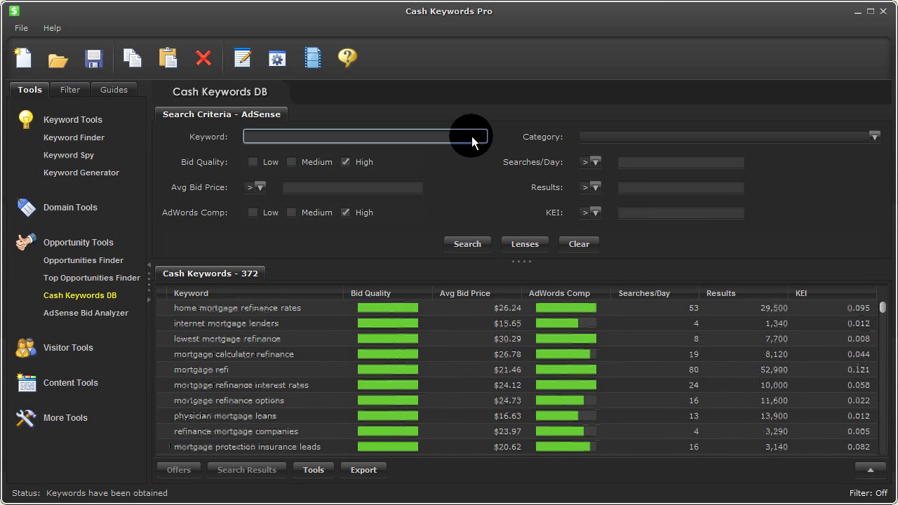
{"action": "left_click", "coordinate": [608, 139]}
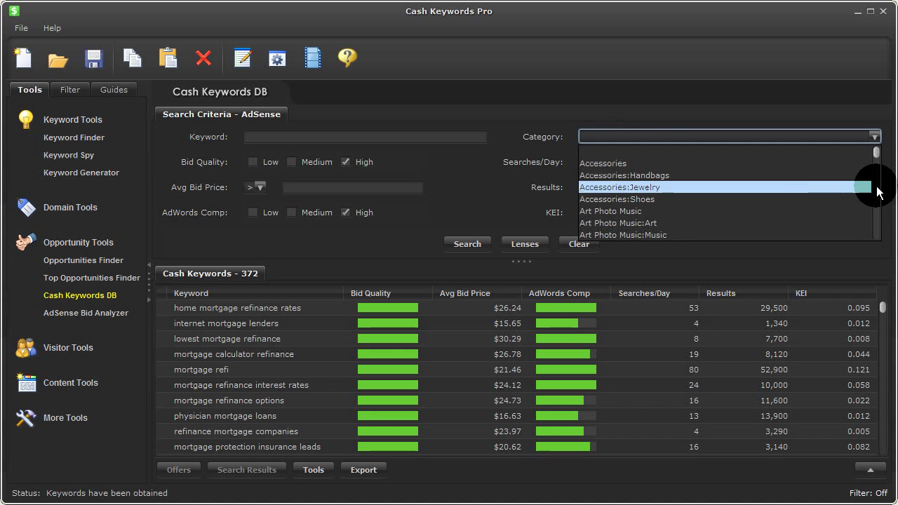
{"action": "scroll", "coordinate": [877, 203], "scroll_direction": "down", "scroll_amount": 2}
{"action": "scroll", "coordinate": [877, 203], "scroll_direction": "down", "scroll_amount": 5}
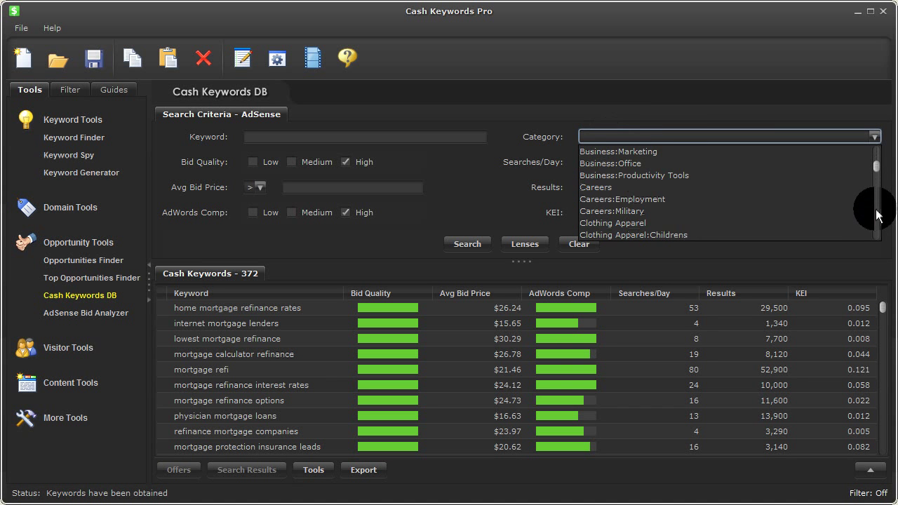
{"action": "scroll", "coordinate": [877, 215], "scroll_direction": "down", "scroll_amount": 8}
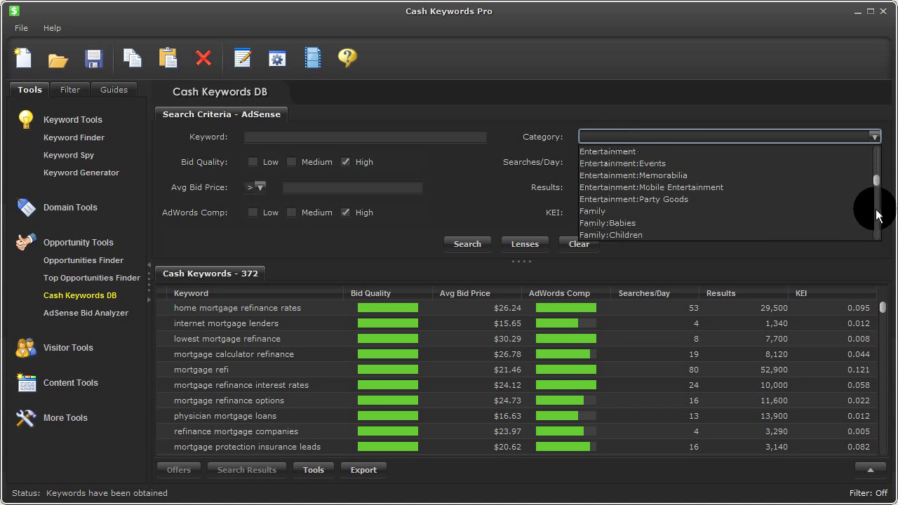
{"action": "scroll", "coordinate": [877, 215], "scroll_direction": "down", "scroll_amount": 3}
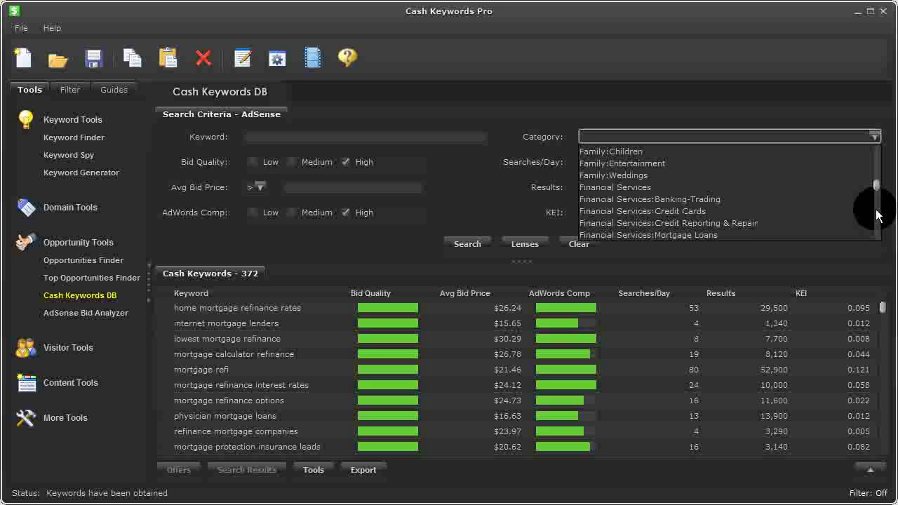
{"action": "left_click", "coordinate": [697, 223]}
{"action": "left_click", "coordinate": [469, 245]}
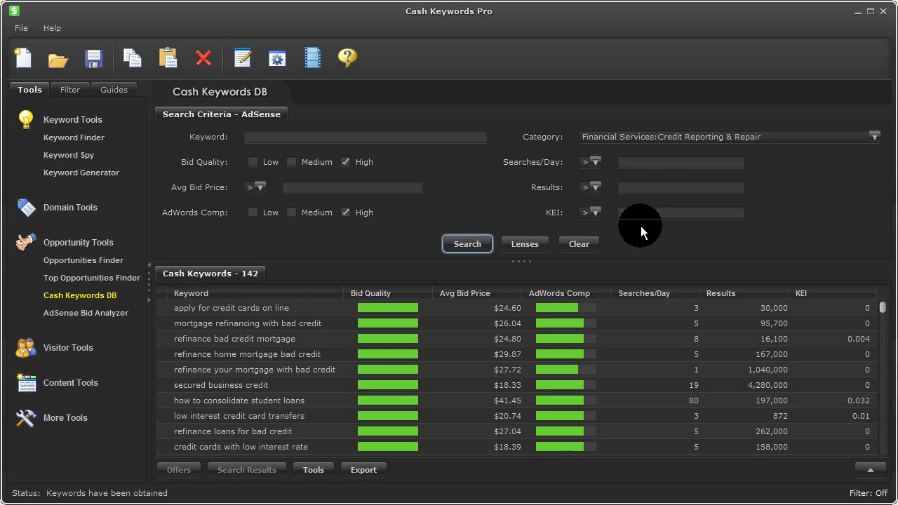
- Restrict the search to keywords with more than 10 searches per day and rerun it
{"action": "left_click", "coordinate": [632, 161]}
{"action": "type", "text": "10"}
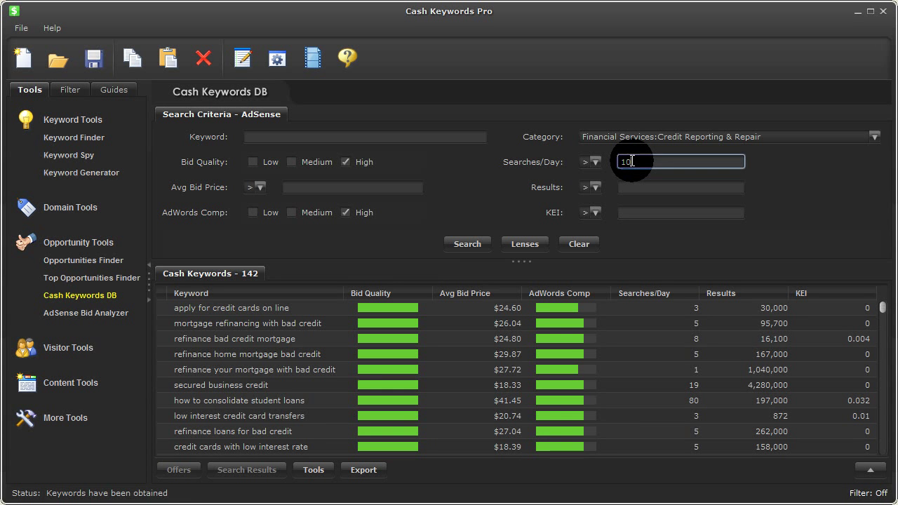
{"action": "key", "text": "Return"}
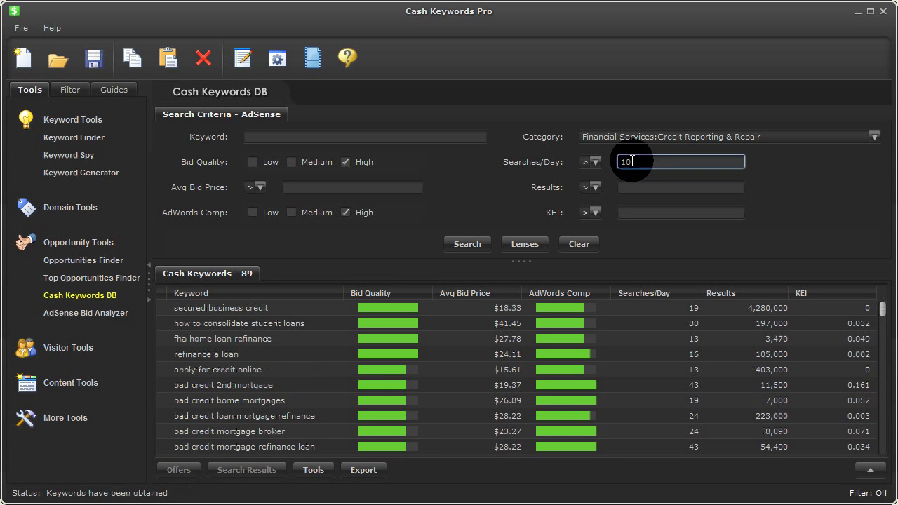
- Limit the search to keywords with fewer than 5000 results
{"action": "left_click", "coordinate": [593, 187]}
{"action": "left_click", "coordinate": [590, 213]}
{"action": "left_click", "coordinate": [626, 186]}
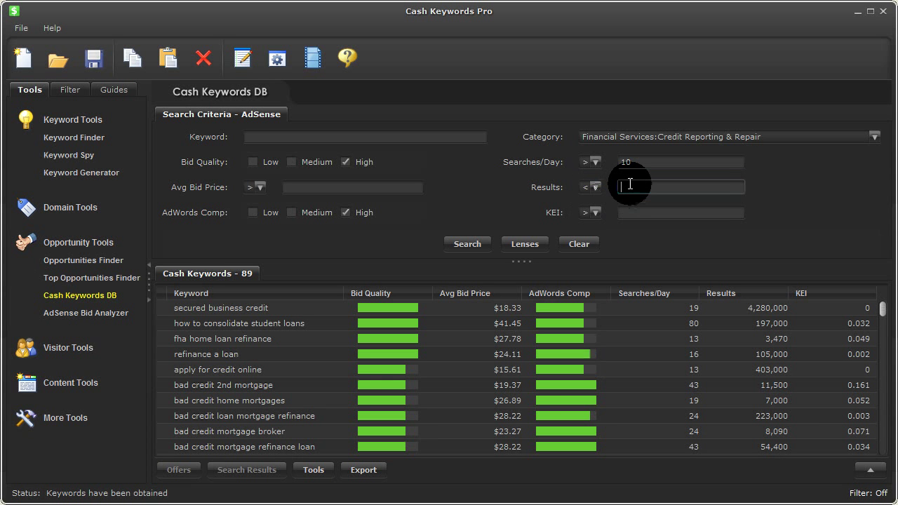
{"action": "type", "text": "5000"}
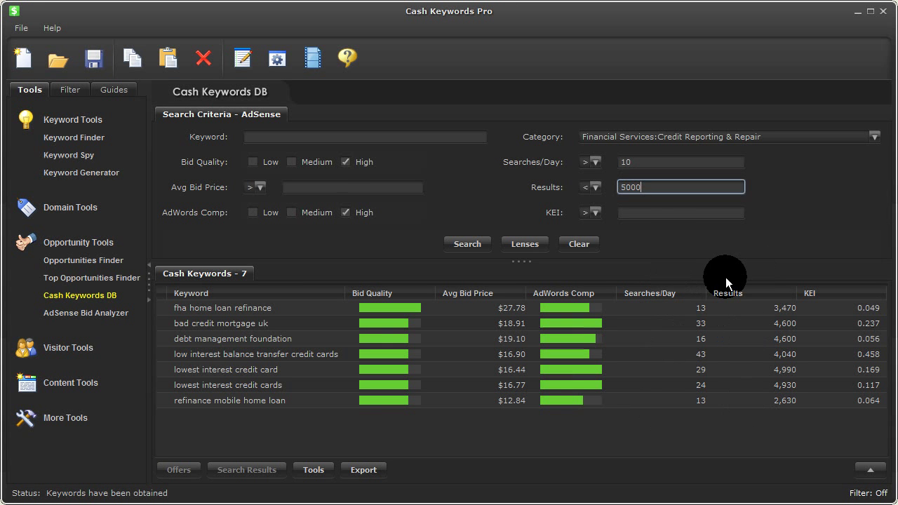
- Reset the category criterion to blank and rerun the search across all categories
{"action": "left_click", "coordinate": [742, 136]}
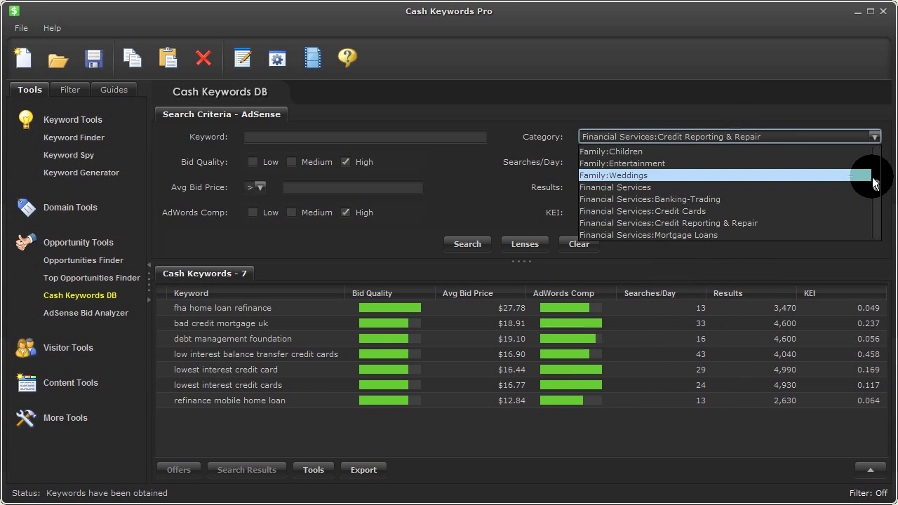
{"action": "left_click_drag", "start_coordinate": [874, 182], "coordinate": [874, 141]}
{"action": "left_click", "coordinate": [860, 150]}
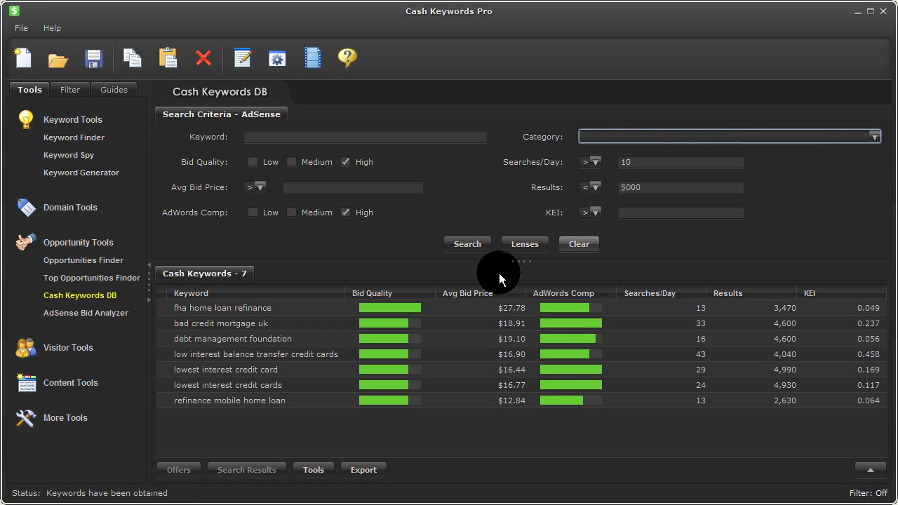
{"action": "left_click", "coordinate": [458, 244]}
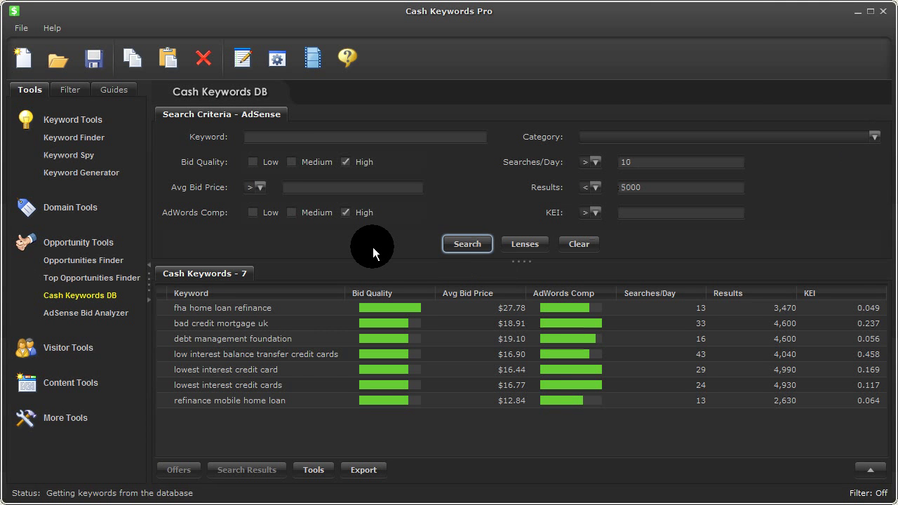
- Raise the upper limit for Results to 15000 and rerun the keyword search
{"action": "left_click", "coordinate": [623, 187]}
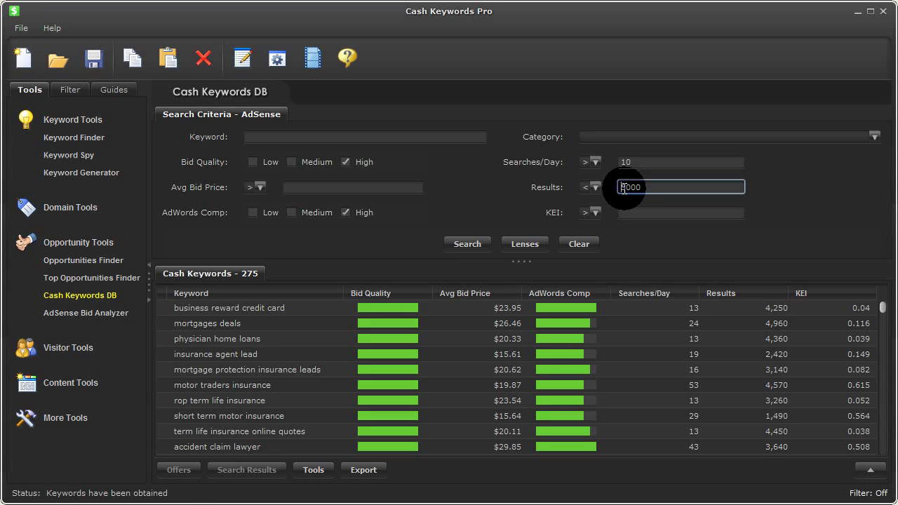
{"action": "type", "text": "1"}
{"action": "key", "text": "Return"}
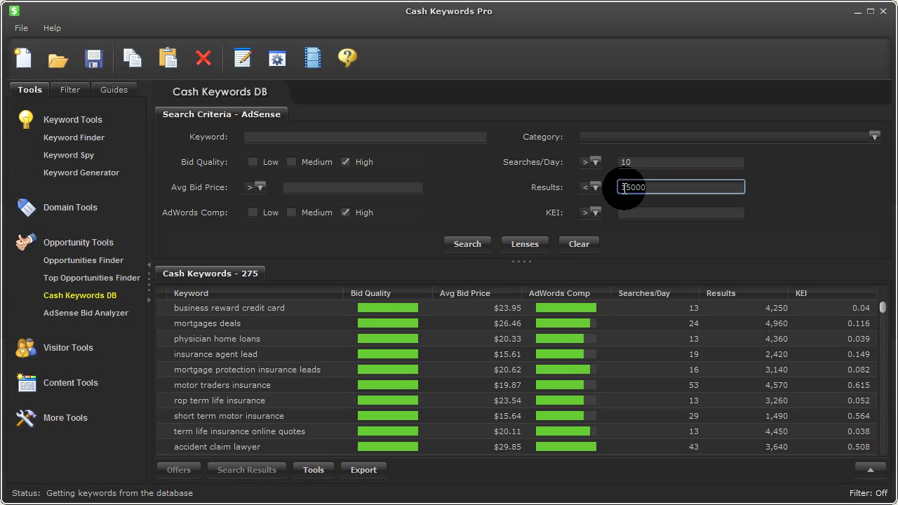